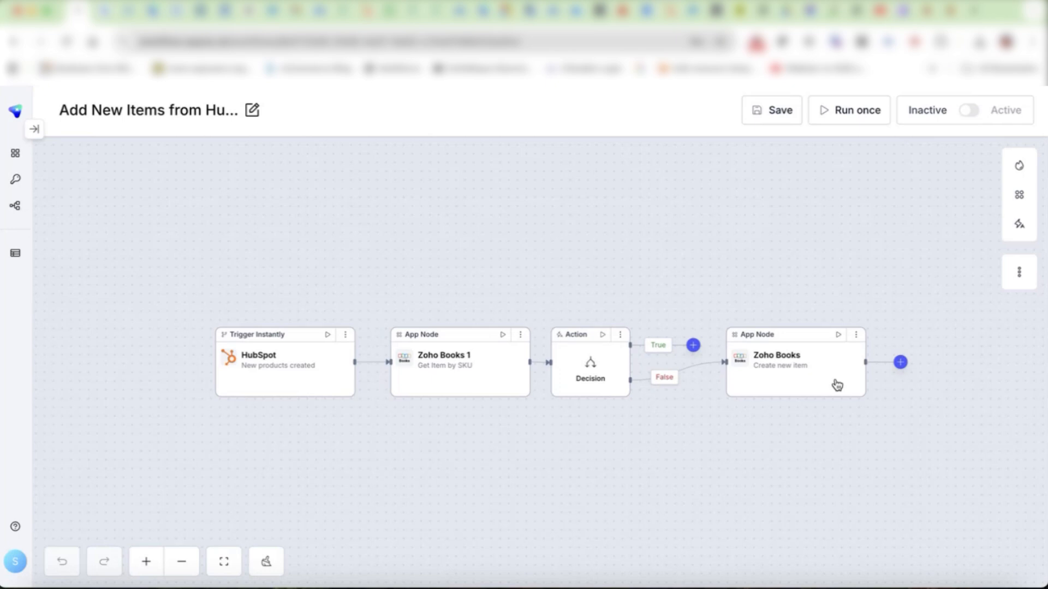
# View the All products list in HubSpot, and search the items in Zoho Books for "TNE"
pyautogui.click(667, 11)
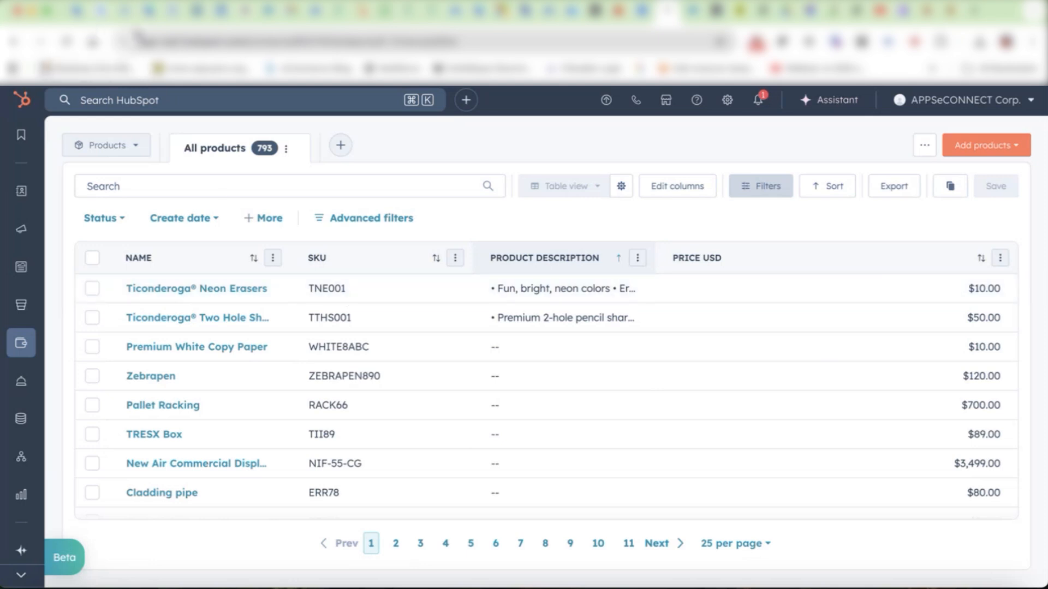
pyautogui.click(175, 12)
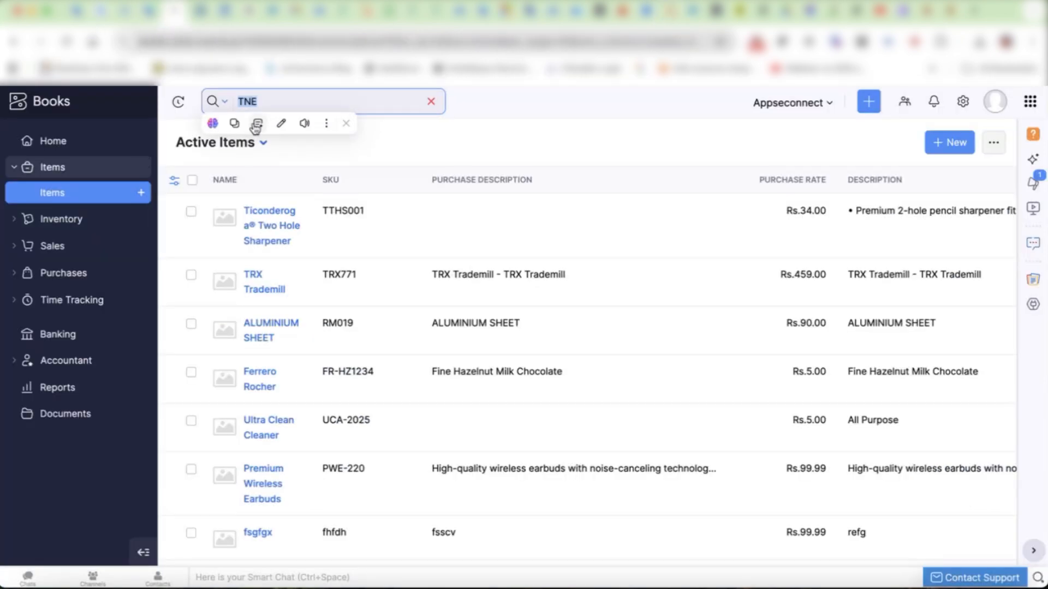
pyautogui.press('BackSpace')
pyautogui.write('TN')
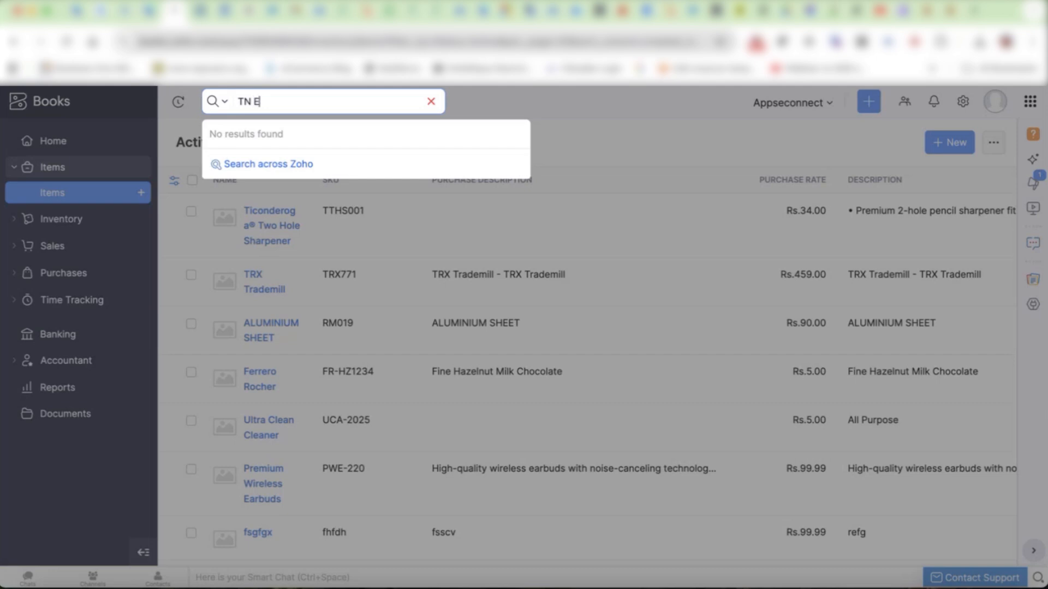
pyautogui.write(' E')
pyautogui.press('BackSpace')
pyautogui.press('BackSpace')
pyautogui.write('E')
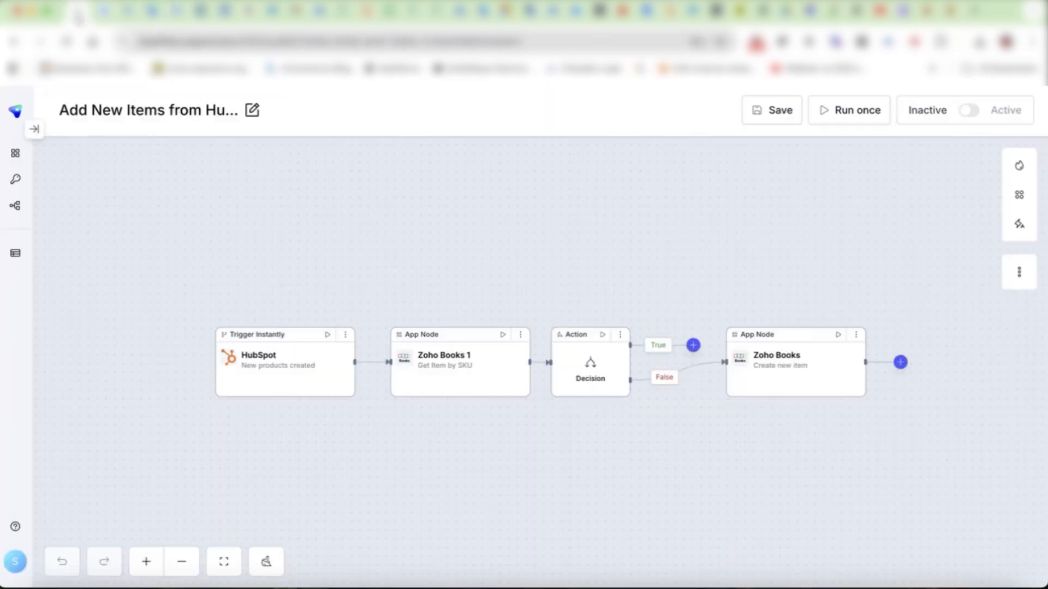
# Switch to the workflow editor, run the workflow once and open the run output of the Create new item node
pyautogui.click(83, 22)
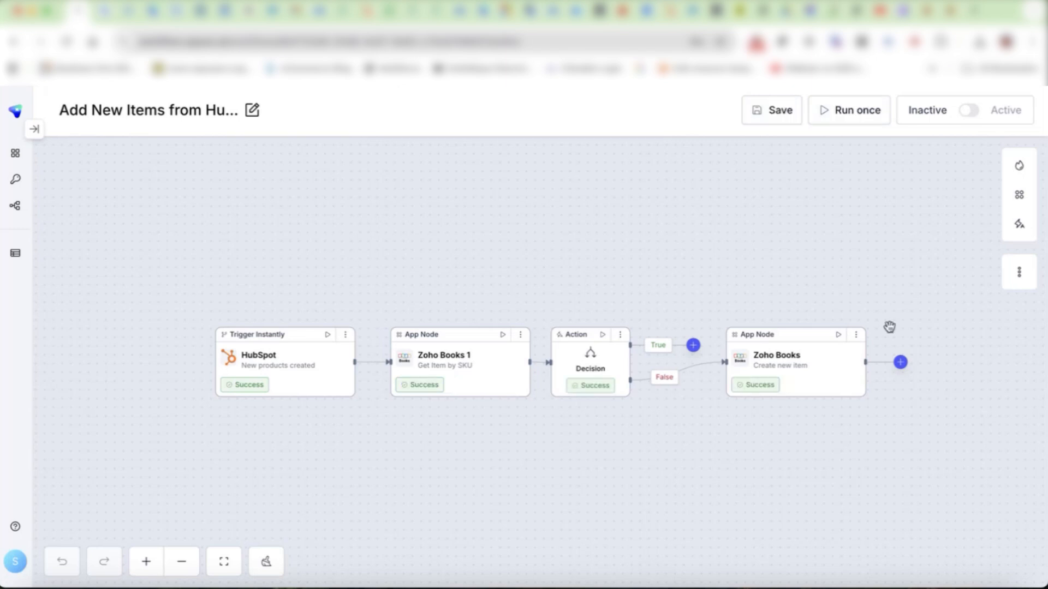
pyautogui.click(856, 334)
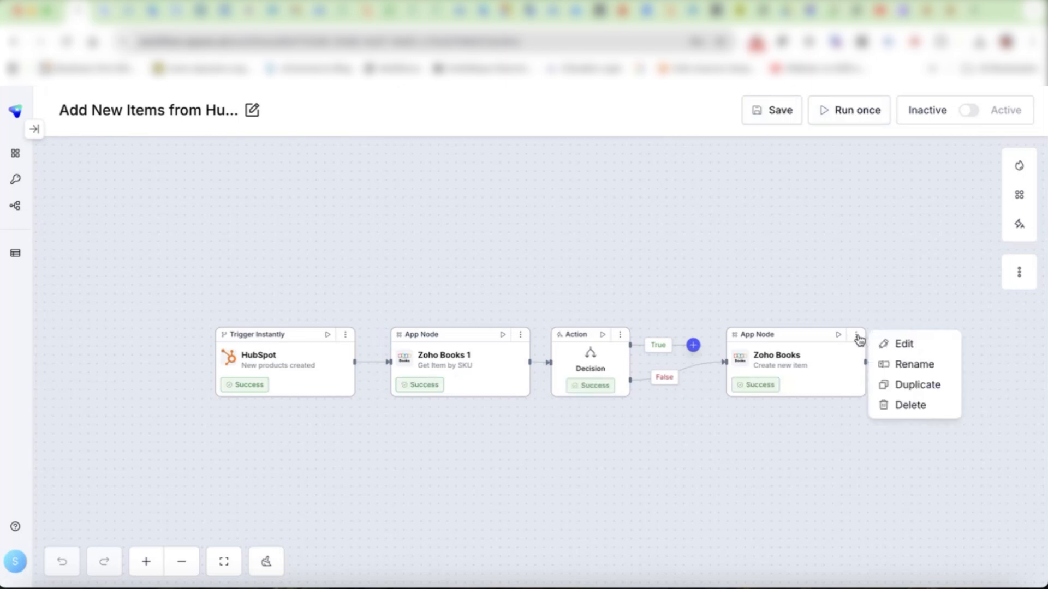
pyautogui.click(904, 345)
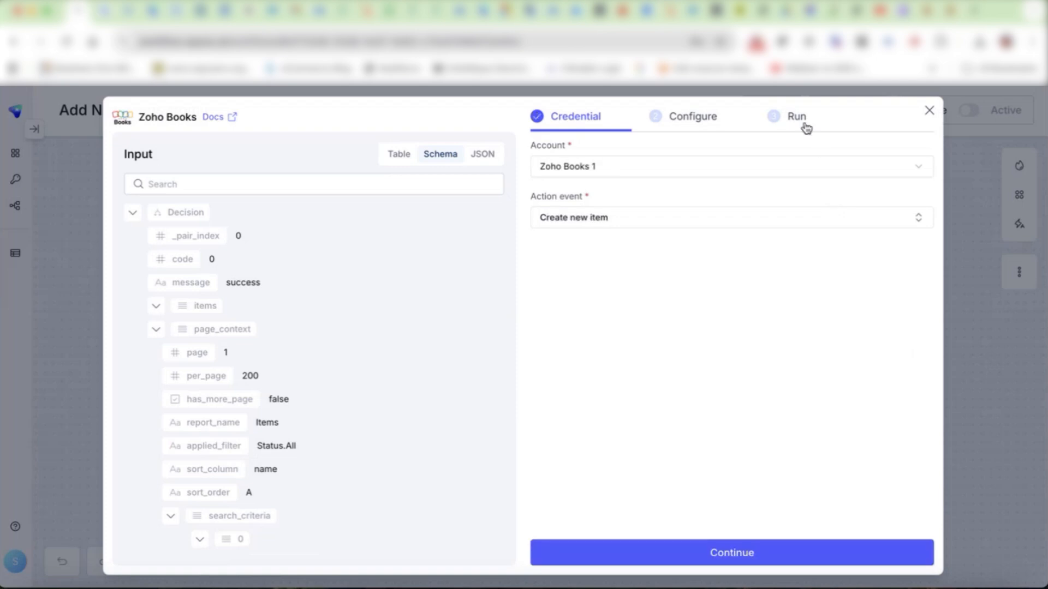
pyautogui.click(708, 119)
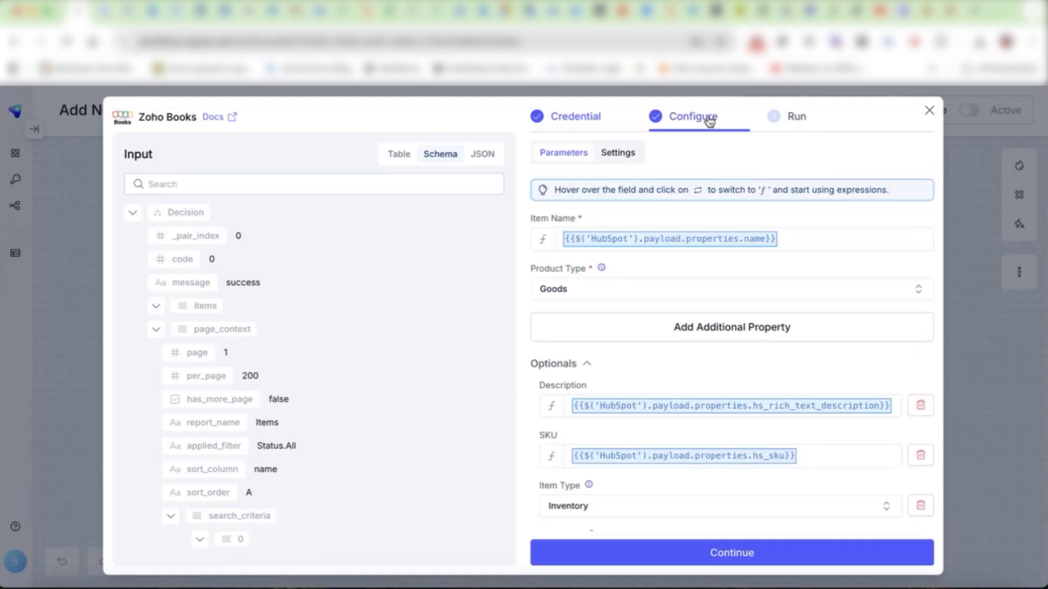
pyautogui.click(788, 119)
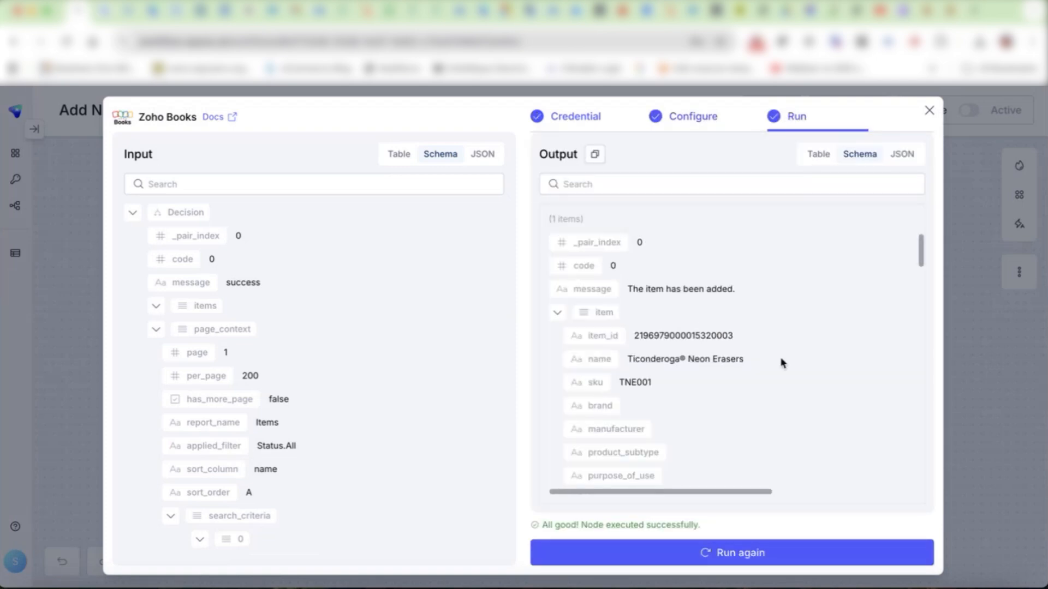
# Examine the Create new item output, from name and SKU through description, rates and accounts to the stock fields
pyautogui.scroll(-1, 783, 363)
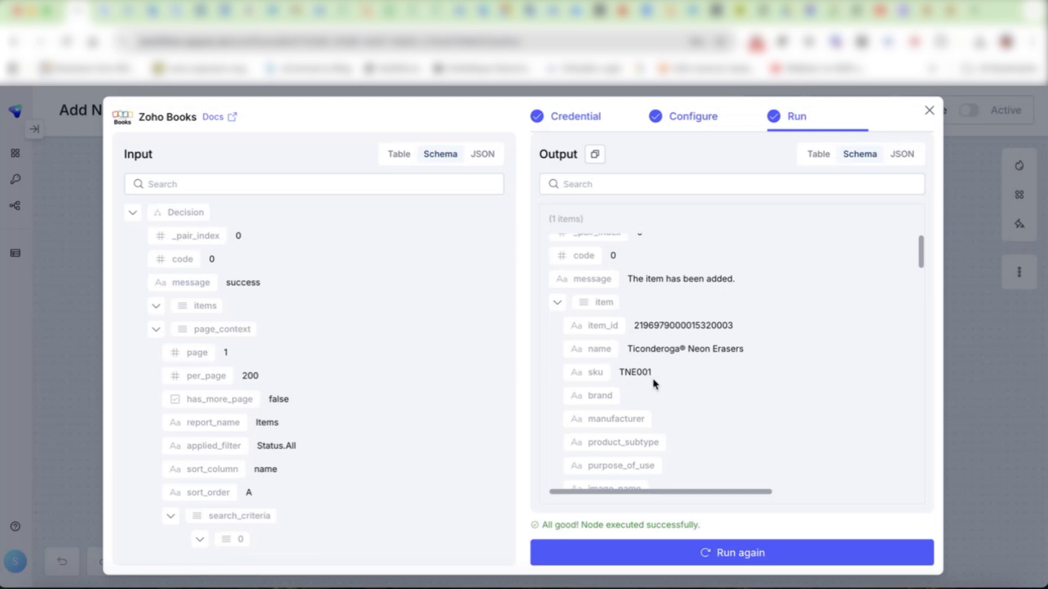
pyautogui.scroll(-1, 679, 397)
pyautogui.scroll(-1, 679, 396)
pyautogui.scroll(1, 679, 397)
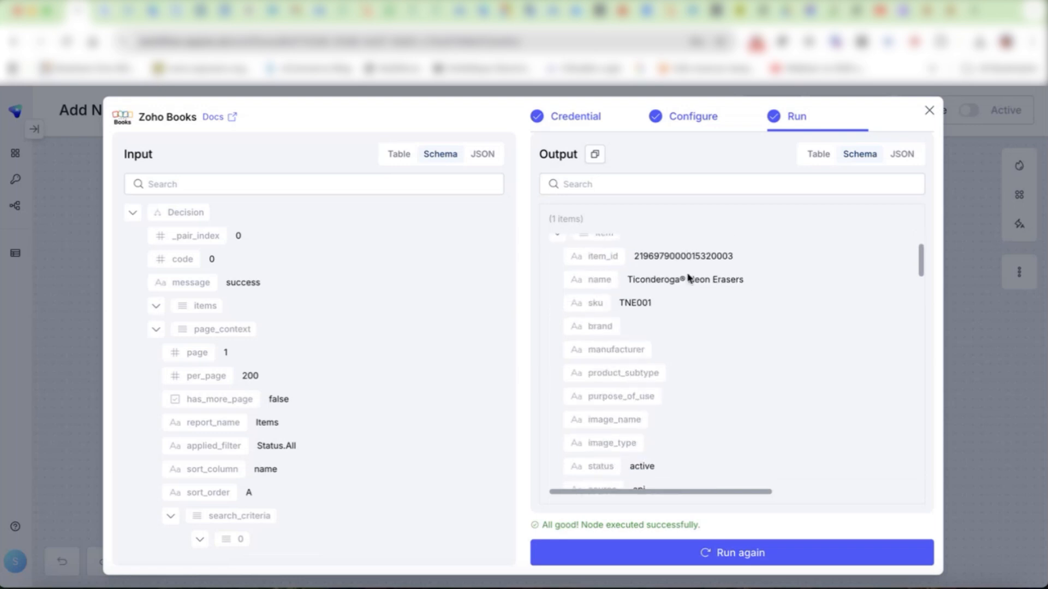
pyautogui.scroll(-2, 716, 371)
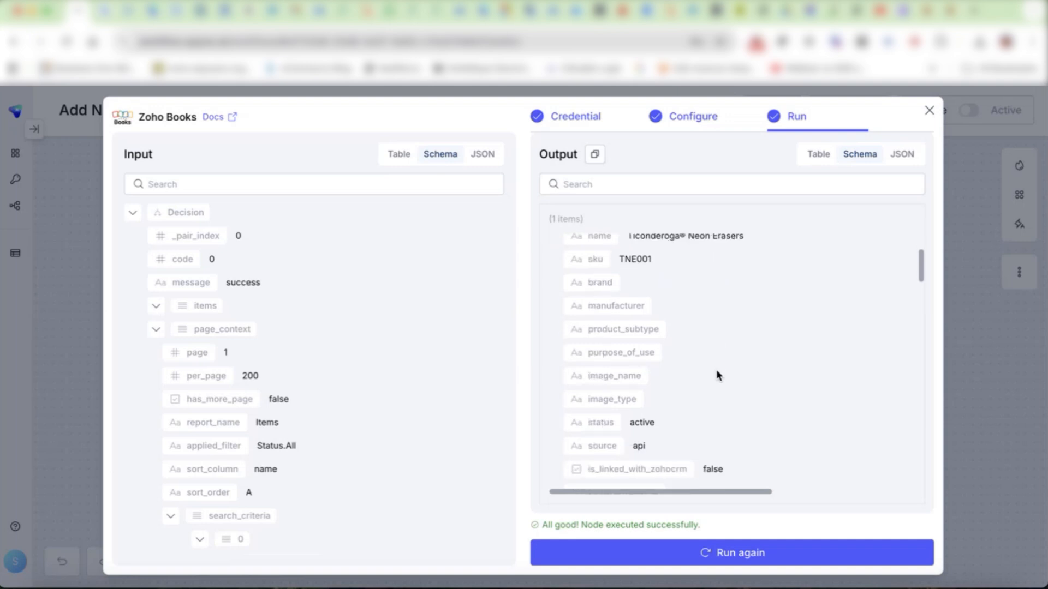
pyautogui.scroll(-1, 716, 375)
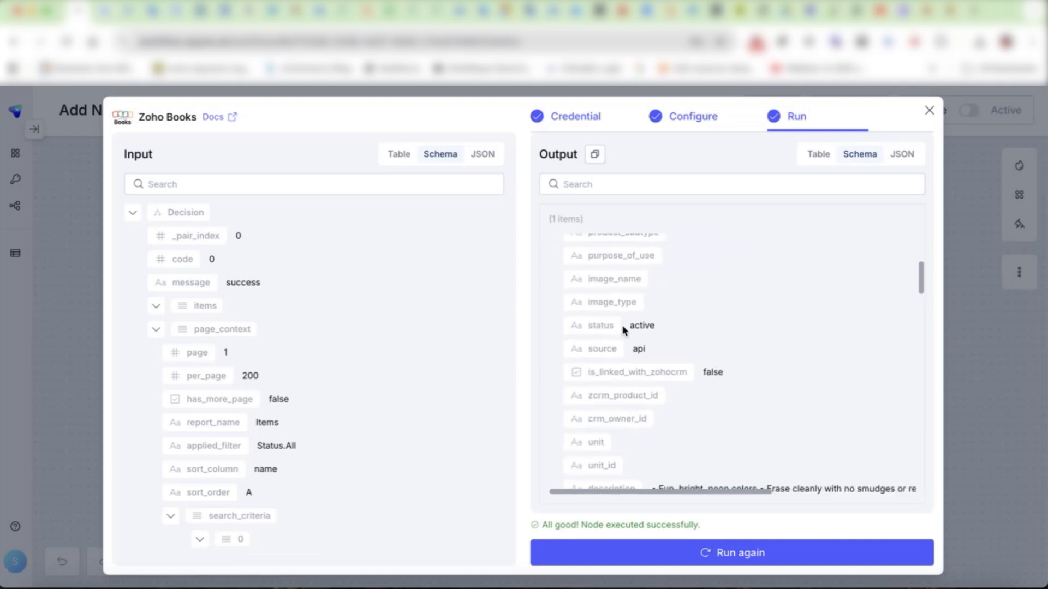
pyautogui.scroll(-3, 670, 379)
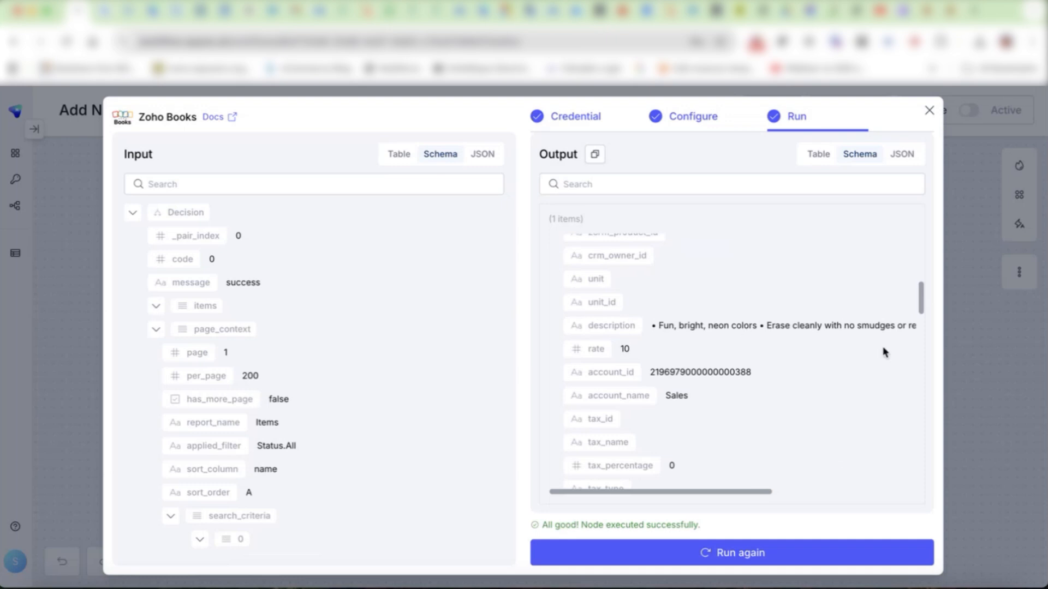
pyautogui.scroll(-4, 814, 394)
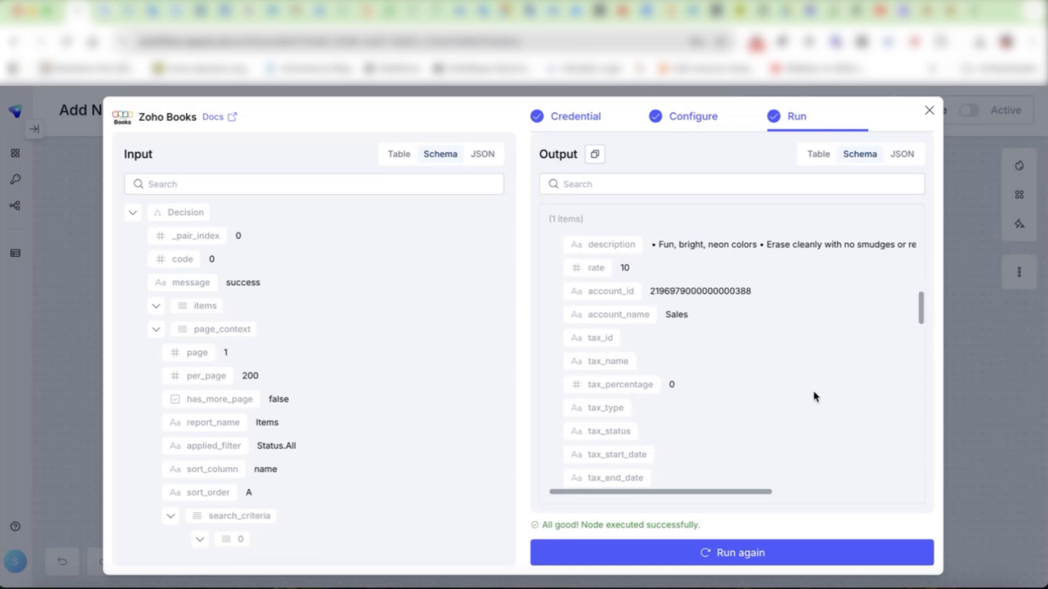
pyautogui.scroll(-10, 813, 391)
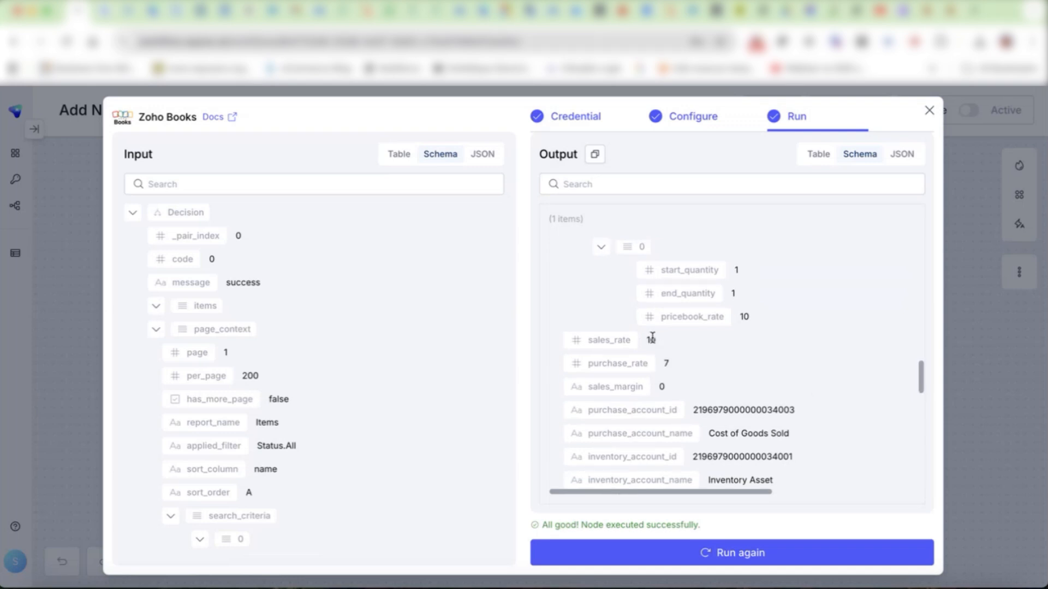
pyautogui.scroll(-4, 784, 425)
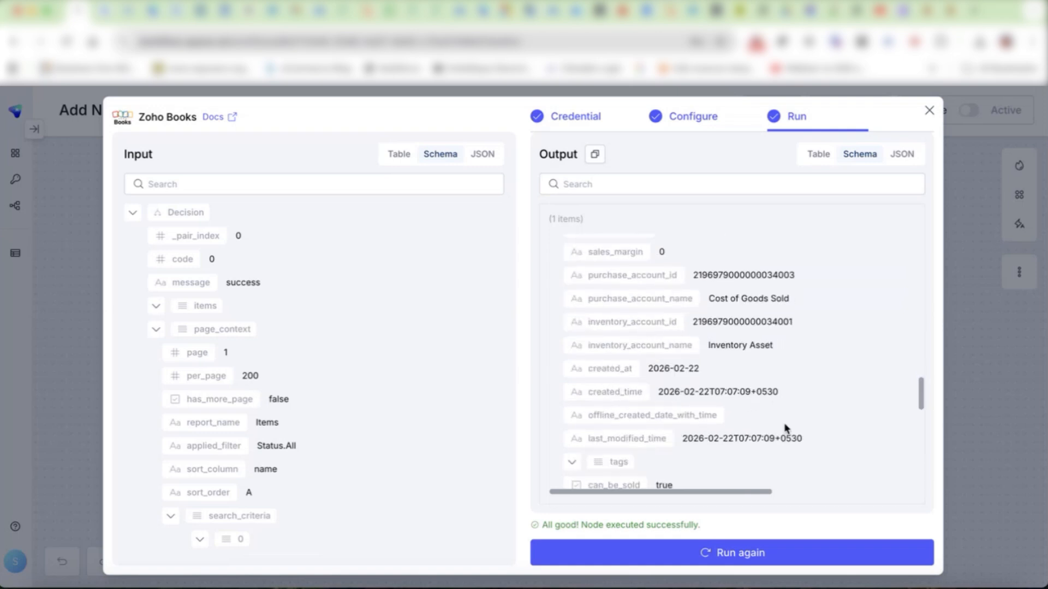
pyautogui.scroll(-4, 785, 426)
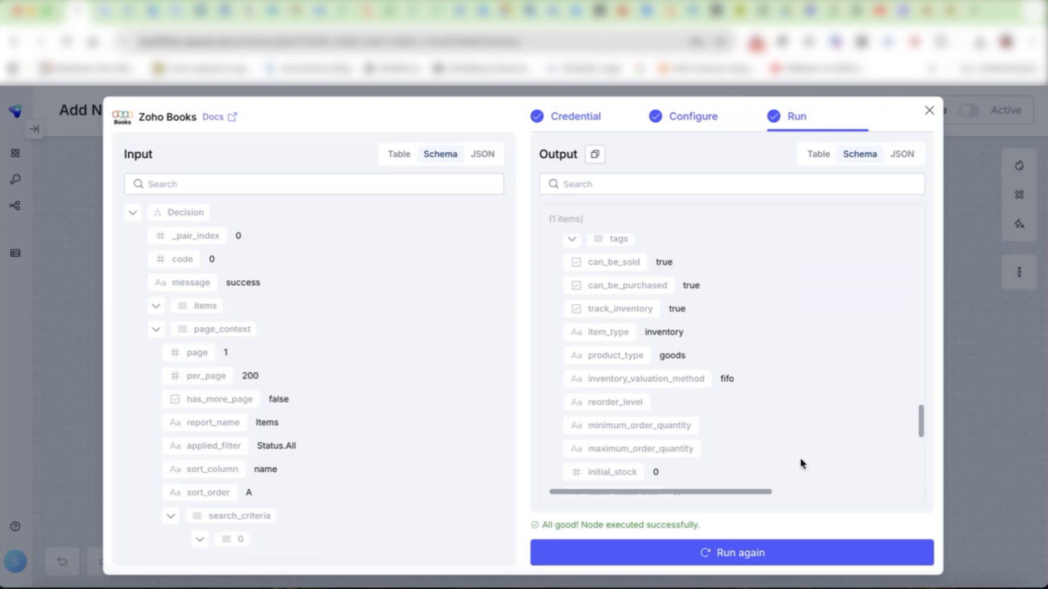
pyautogui.scroll(-5, 801, 463)
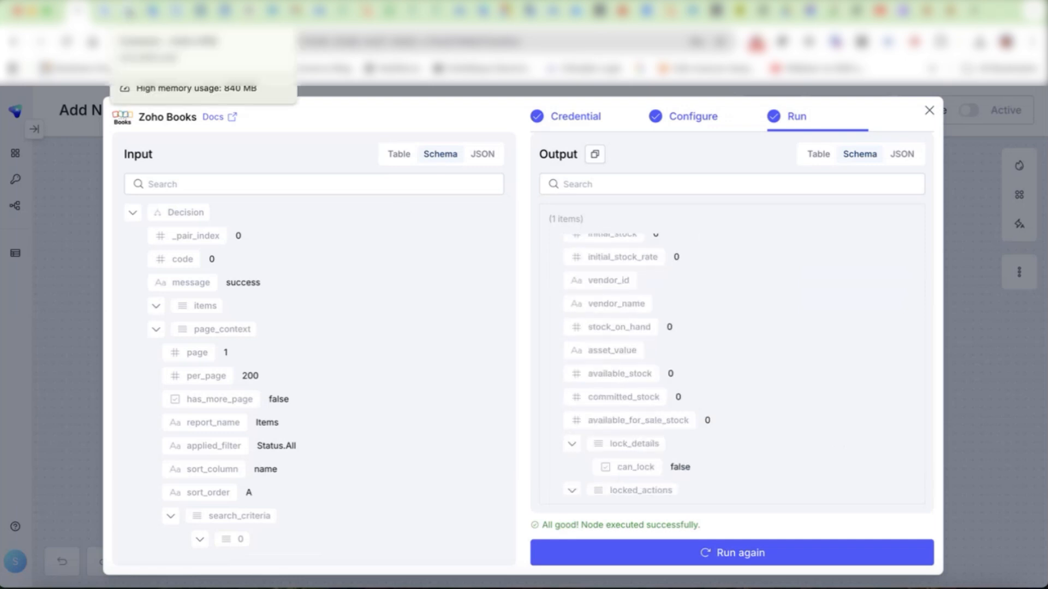
# Switch to Zoho Books and reload the Active Items list by leaving it and coming back
pyautogui.click(174, 10)
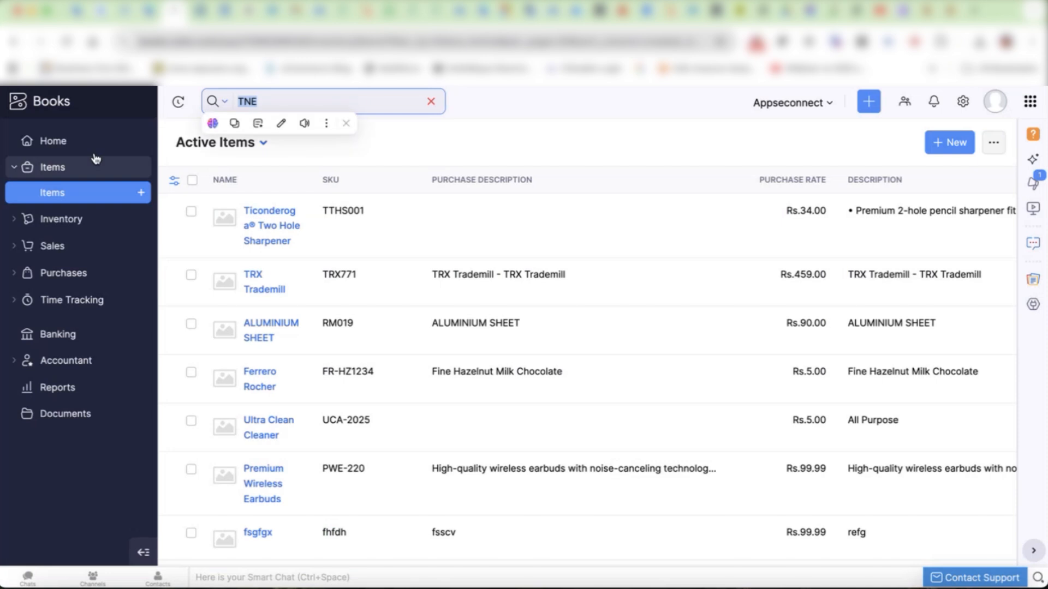
pyautogui.click(60, 220)
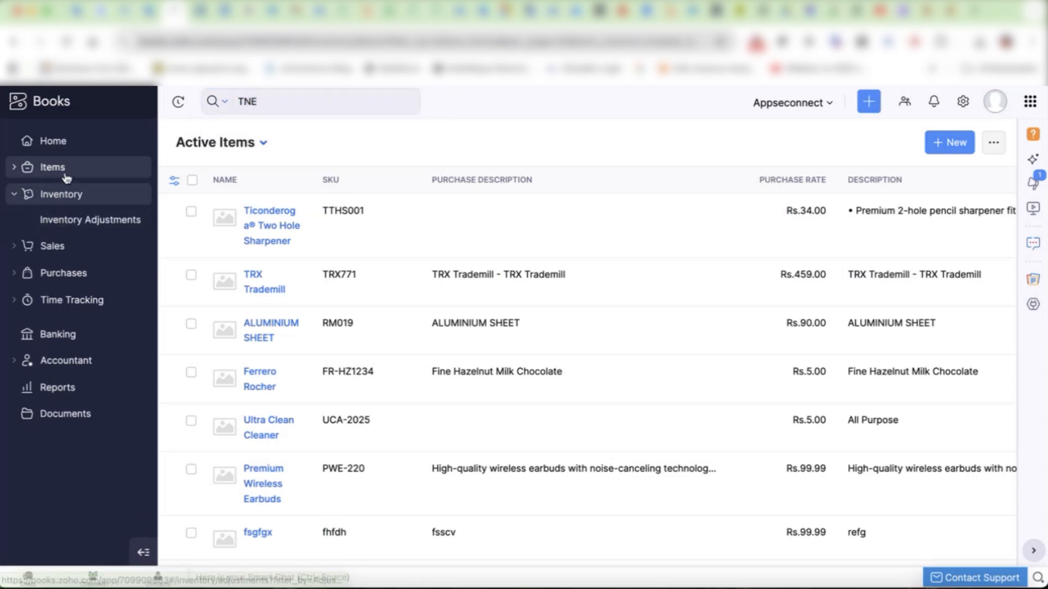
pyautogui.click(65, 174)
pyautogui.click(63, 243)
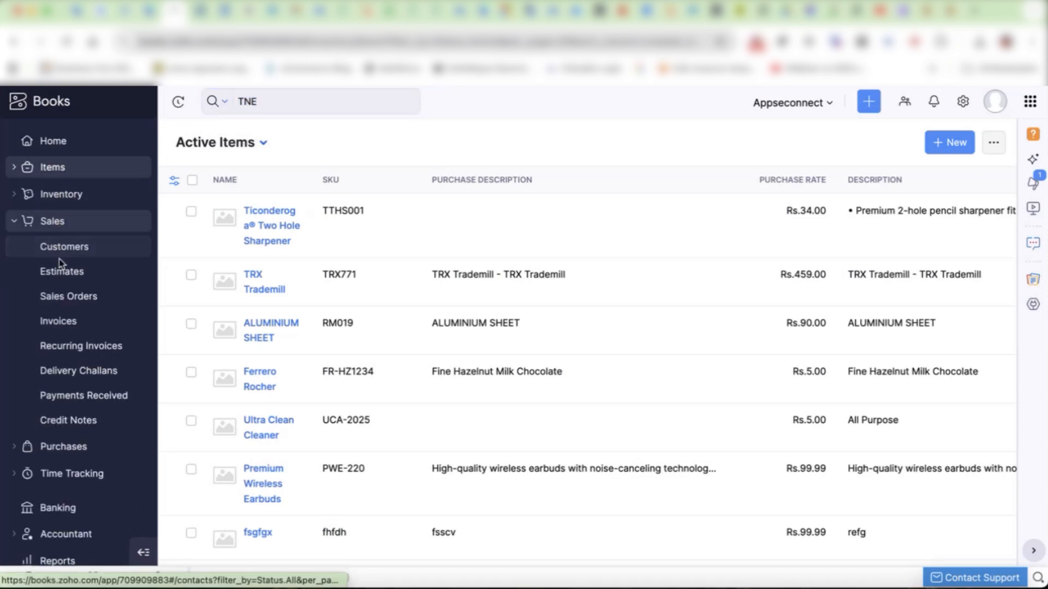
pyautogui.click(59, 257)
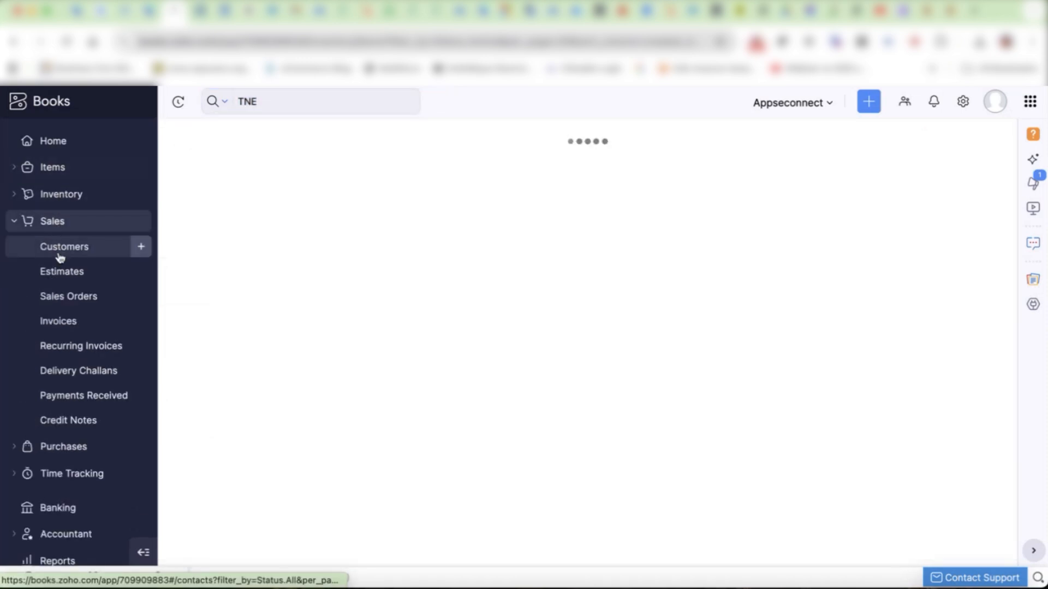
pyautogui.click(64, 170)
pyautogui.click(68, 194)
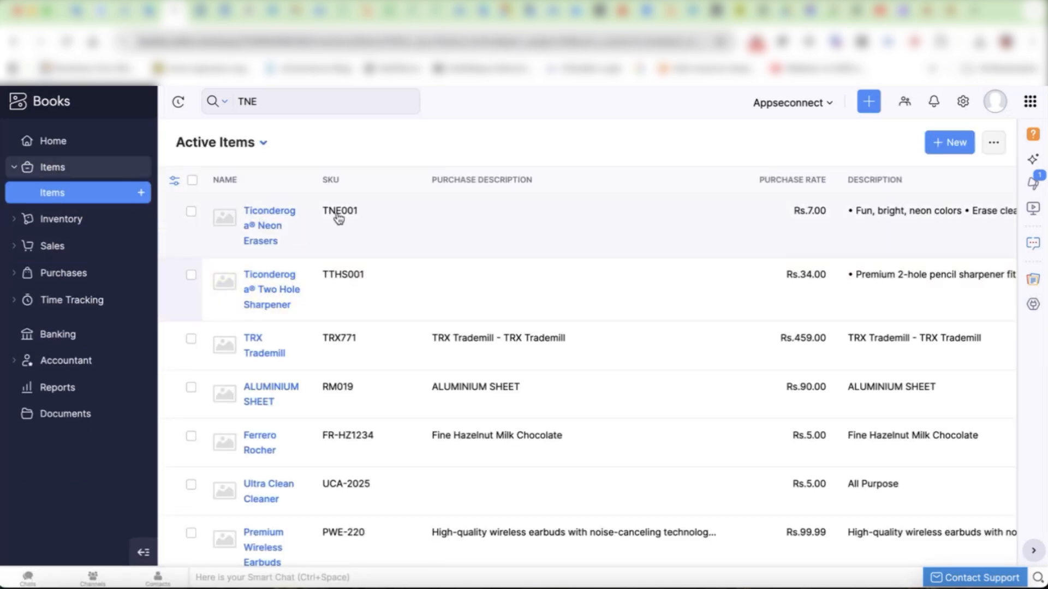
# Open the Ticonderoga® Neon Erasers item and review its SKU, purchase information, sales information and description
pyautogui.click(300, 225)
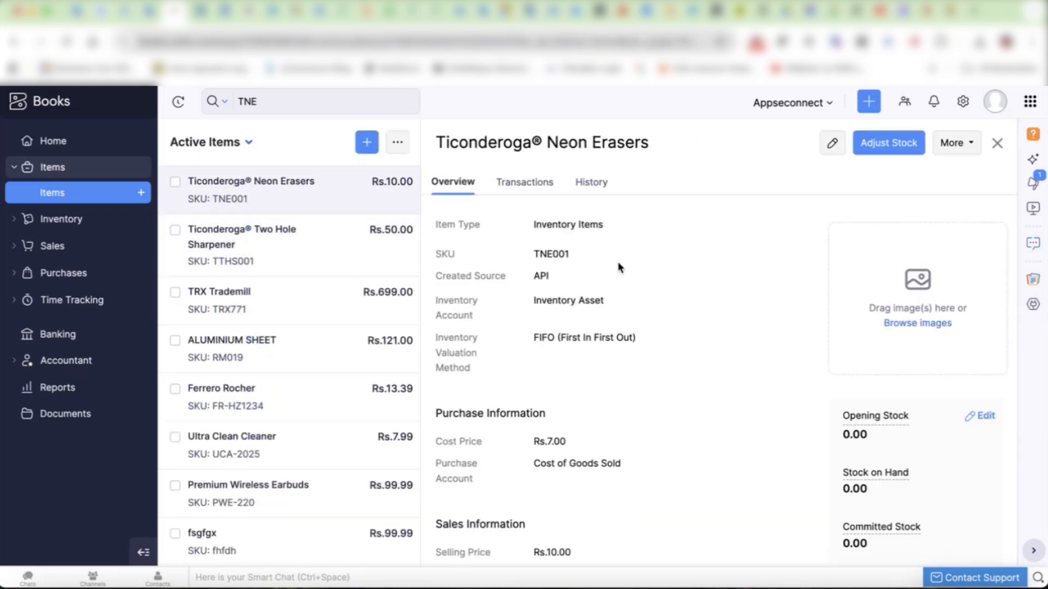
pyautogui.scroll(-1, 626, 379)
pyautogui.scroll(-1, 625, 382)
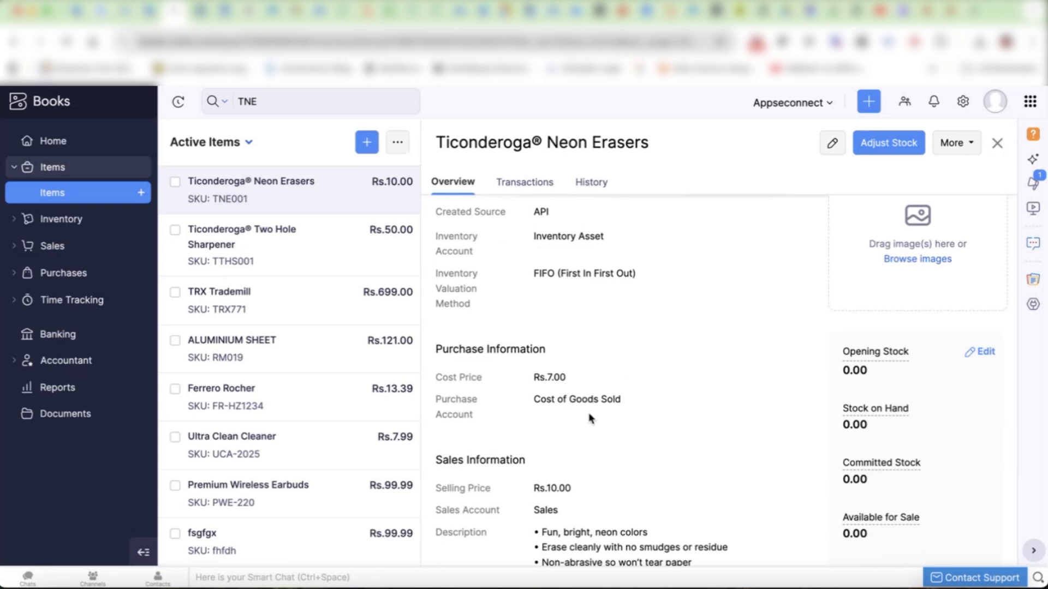
pyautogui.scroll(-2, 589, 416)
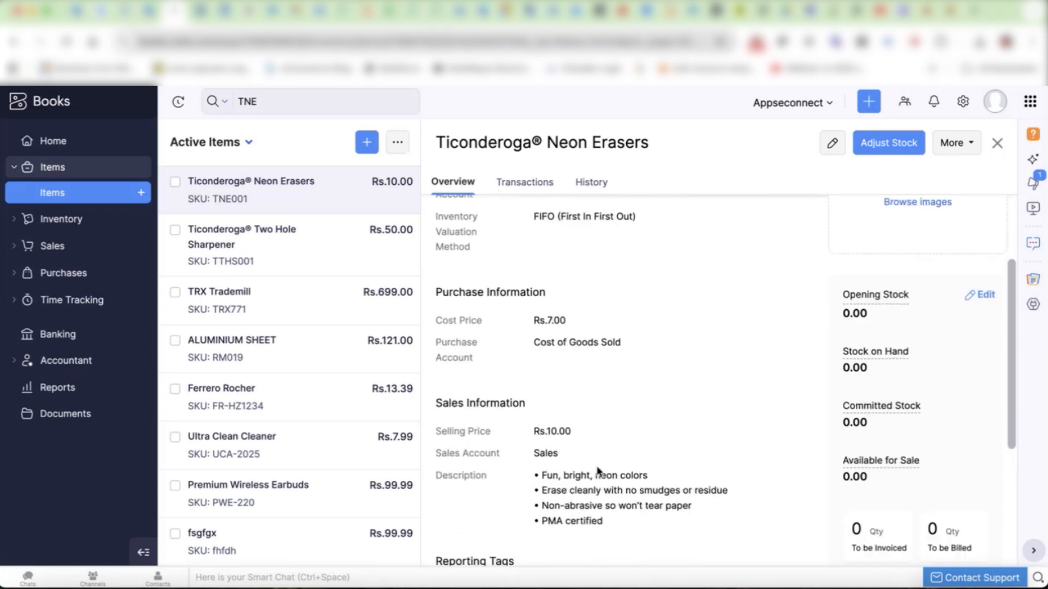
pyautogui.scroll(-5, 598, 471)
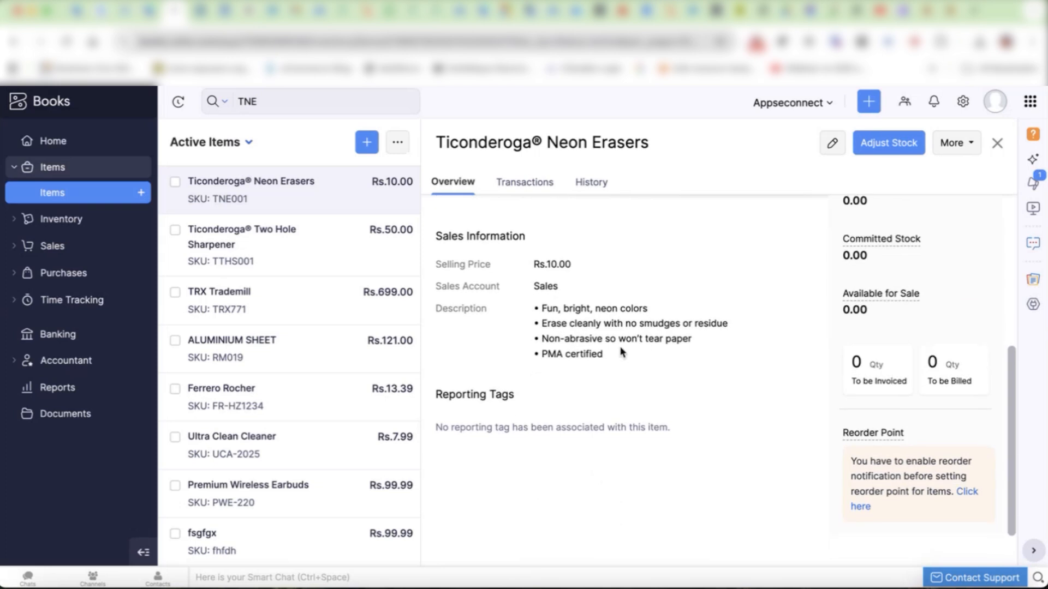
pyautogui.scroll(9, 597, 340)
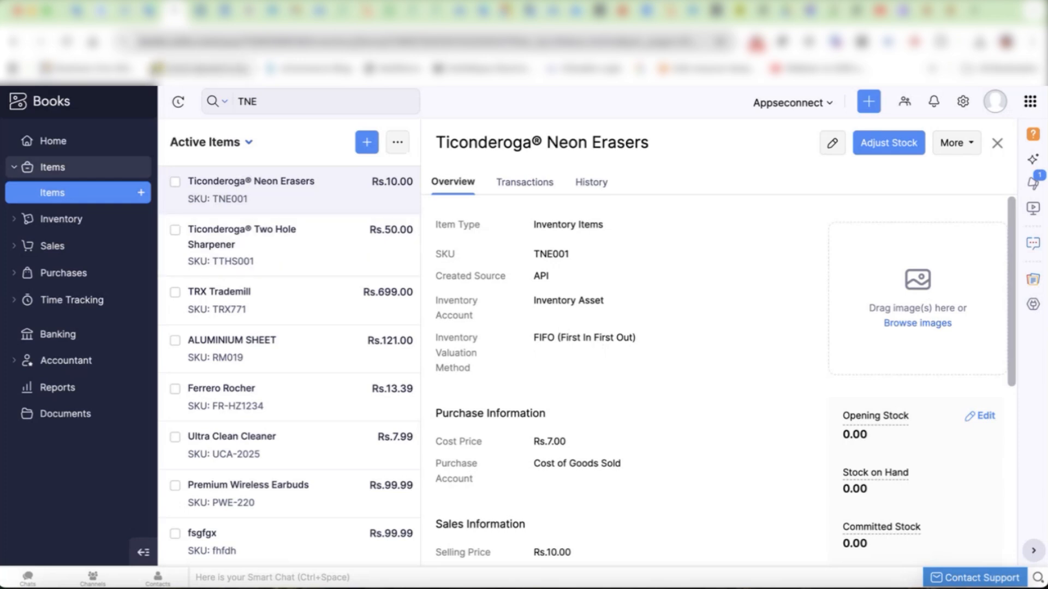
# Return to the workflow editor, close the Create new item node and examine the HubSpot trigger's parameters and run output
pyautogui.click(78, 13)
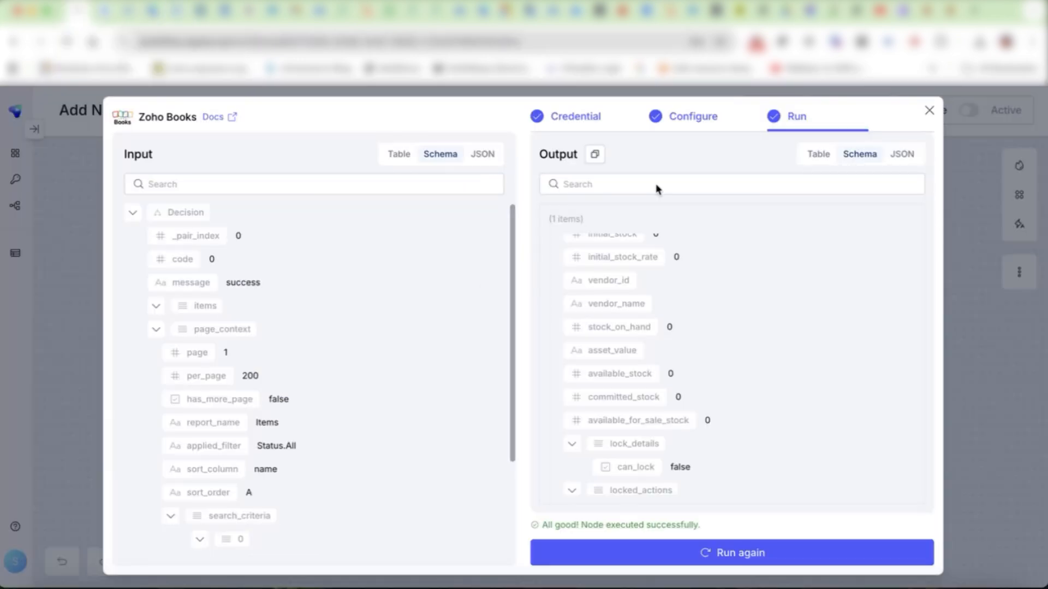
pyautogui.click(929, 112)
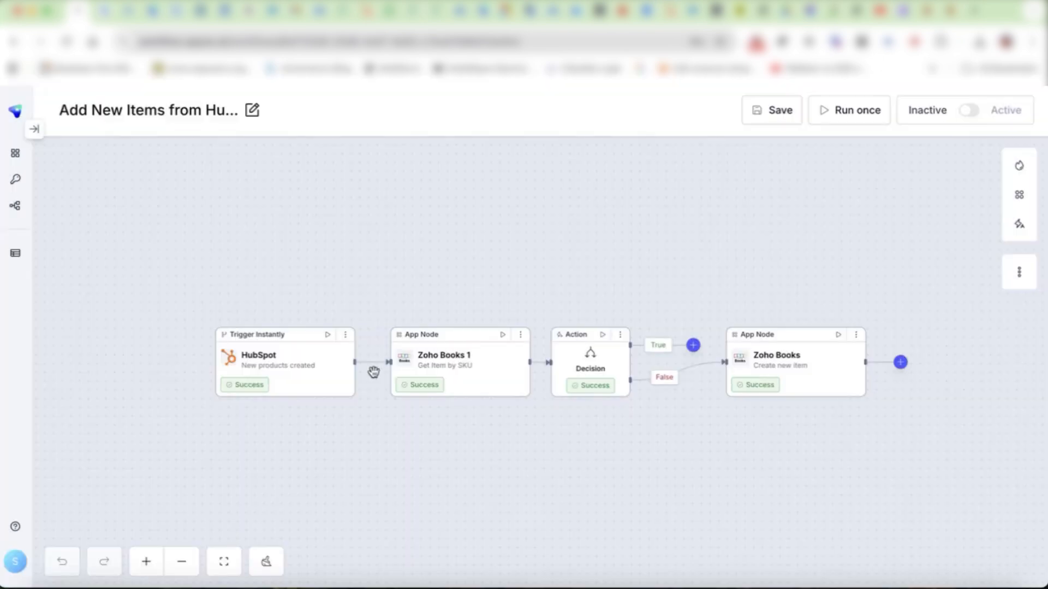
pyautogui.click(352, 339)
pyautogui.click(389, 348)
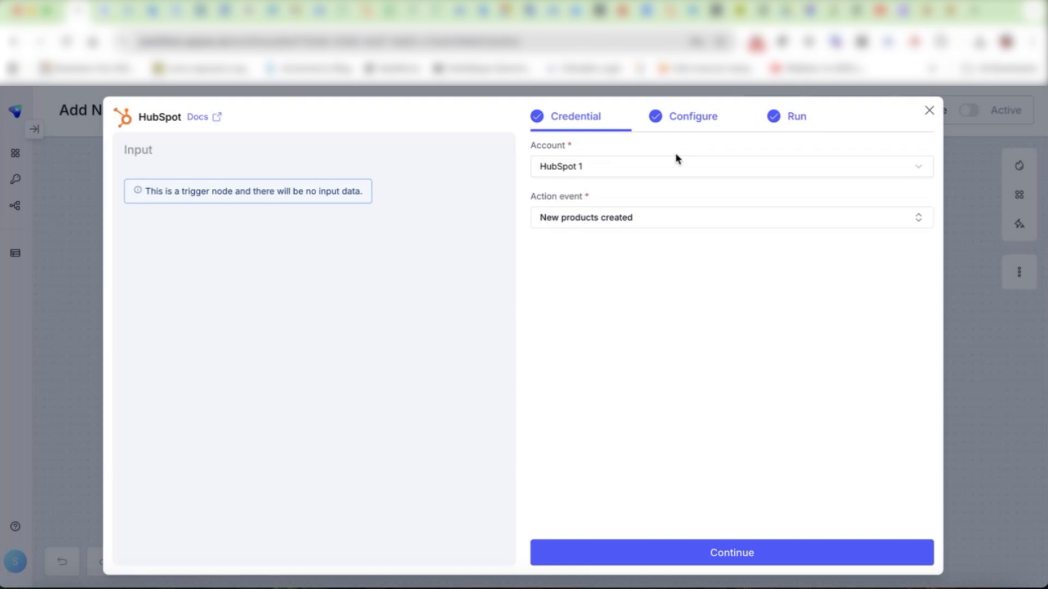
pyautogui.click(685, 120)
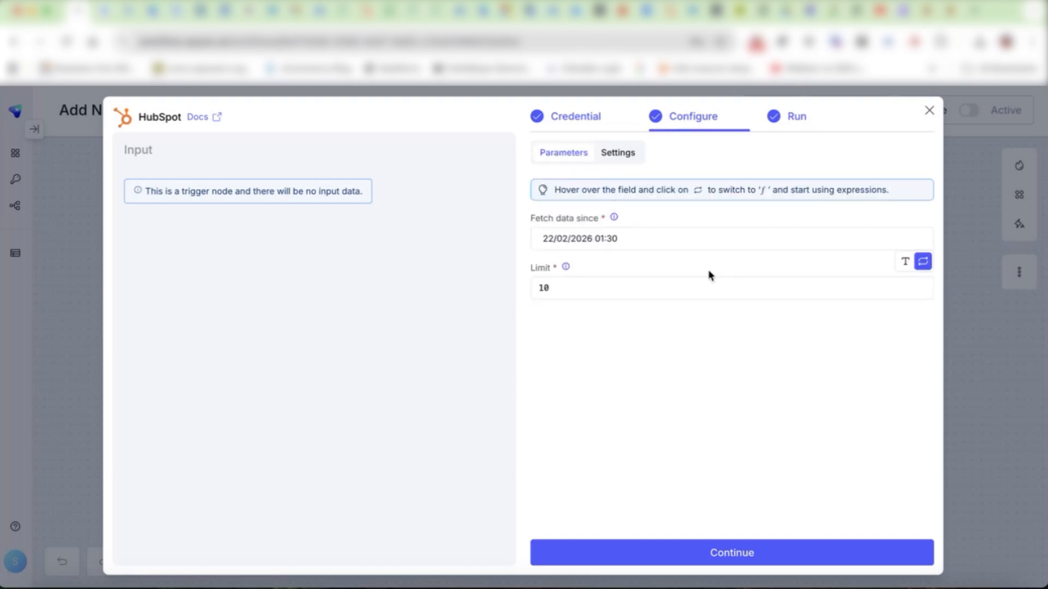
pyautogui.click(798, 116)
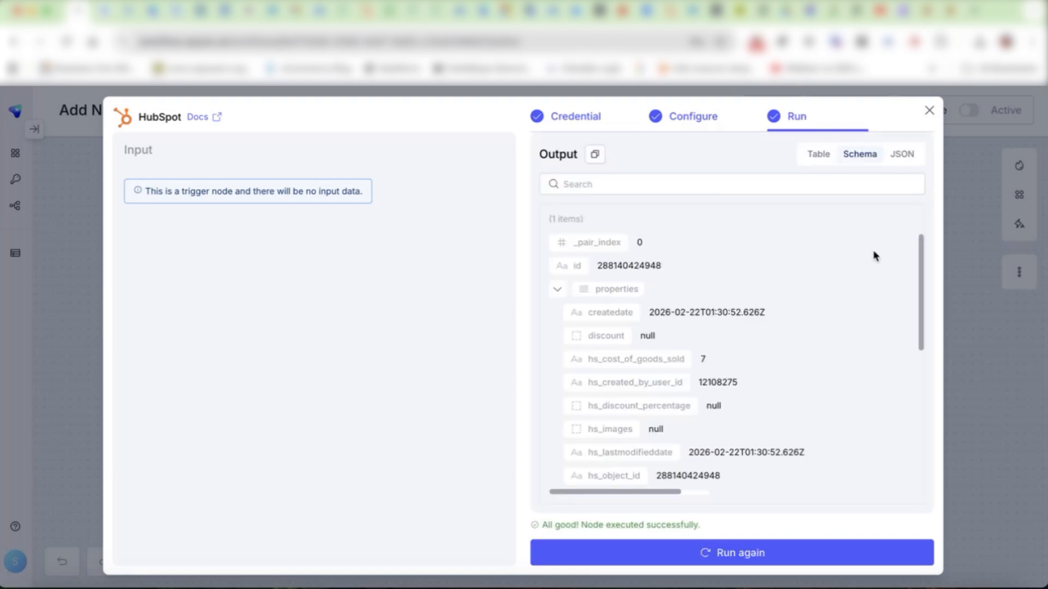
pyautogui.scroll(-5, 775, 433)
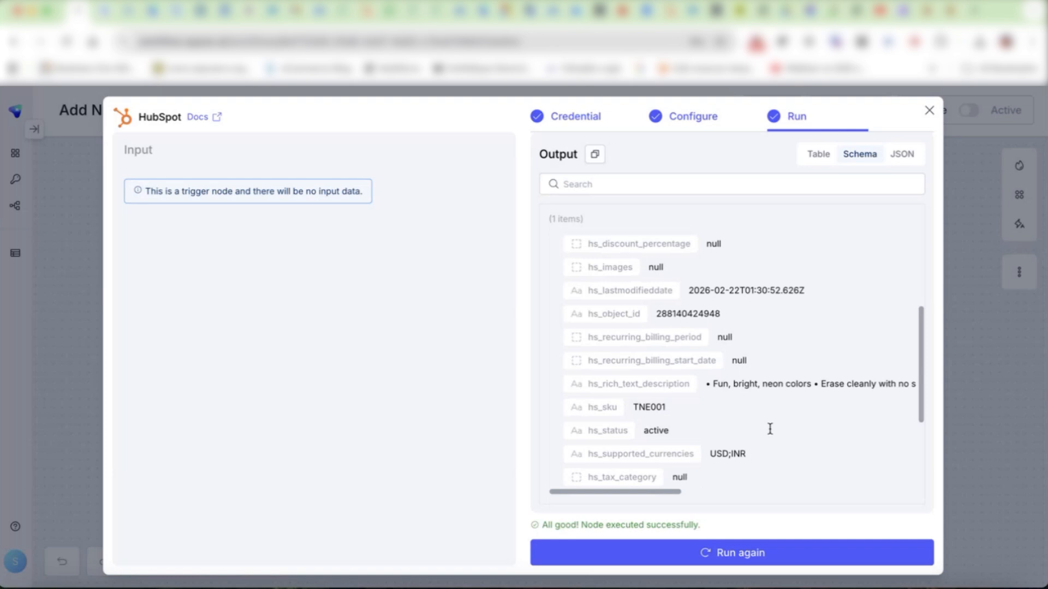
# Review the remaining HubSpot trigger output down to the url field, and inspect the SKU parameter of the Get Item by SKU node
pyautogui.scroll(-2, 771, 434)
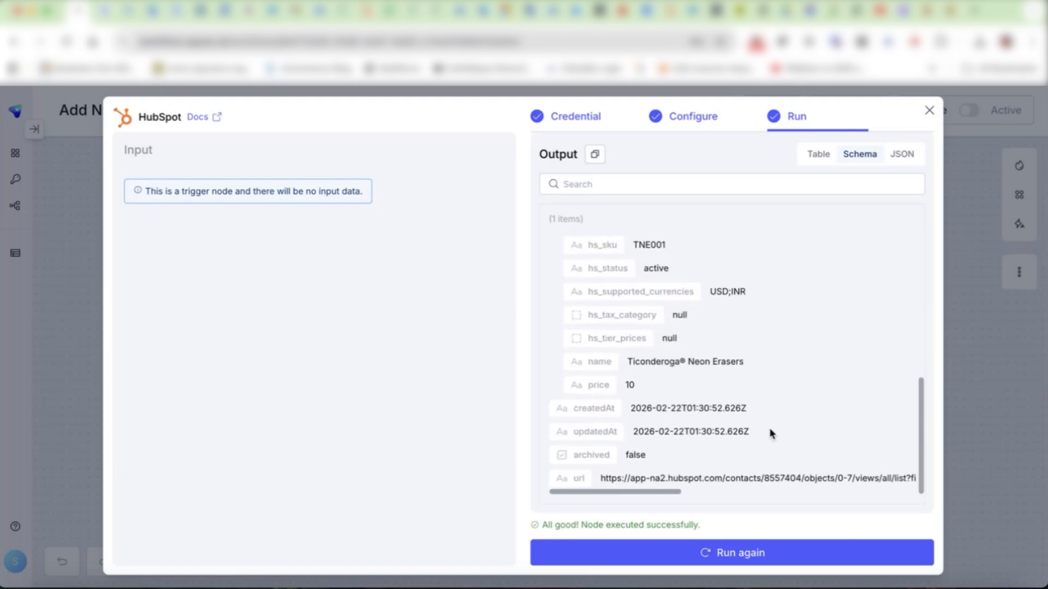
pyautogui.click(929, 113)
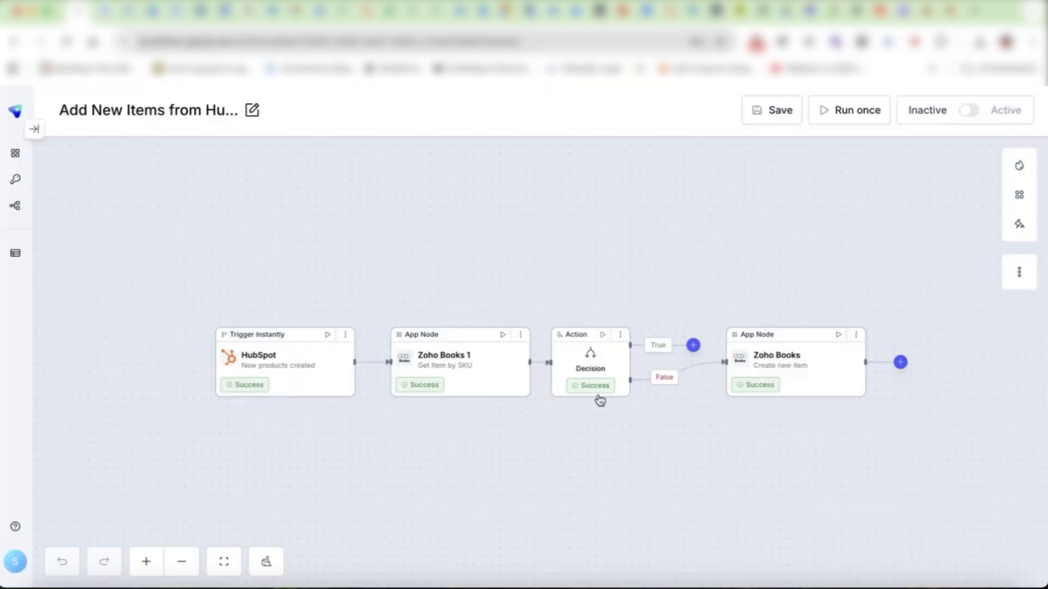
pyautogui.click(521, 335)
pyautogui.click(568, 344)
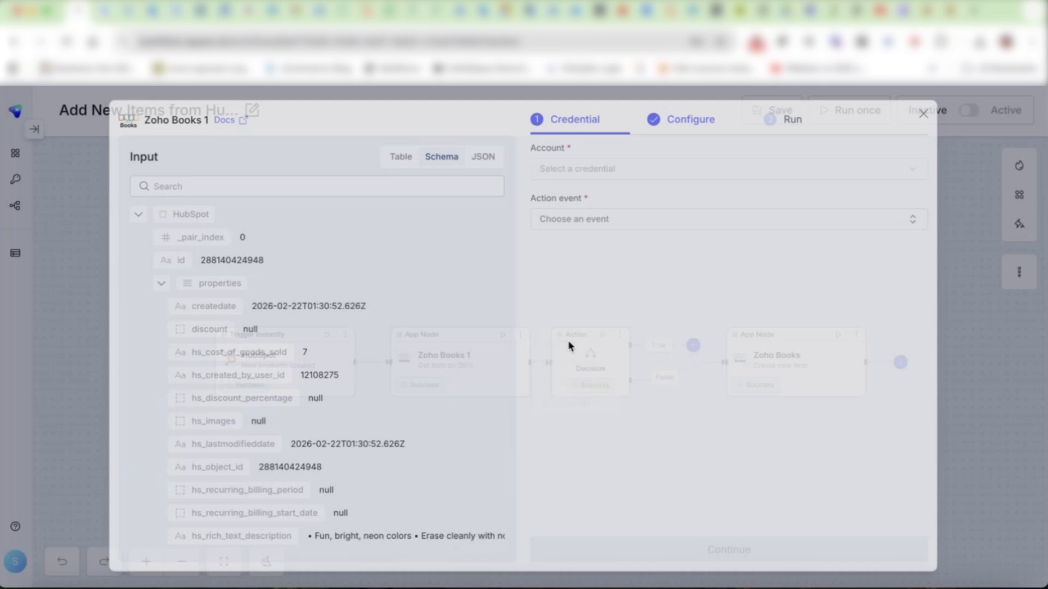
pyautogui.click(697, 122)
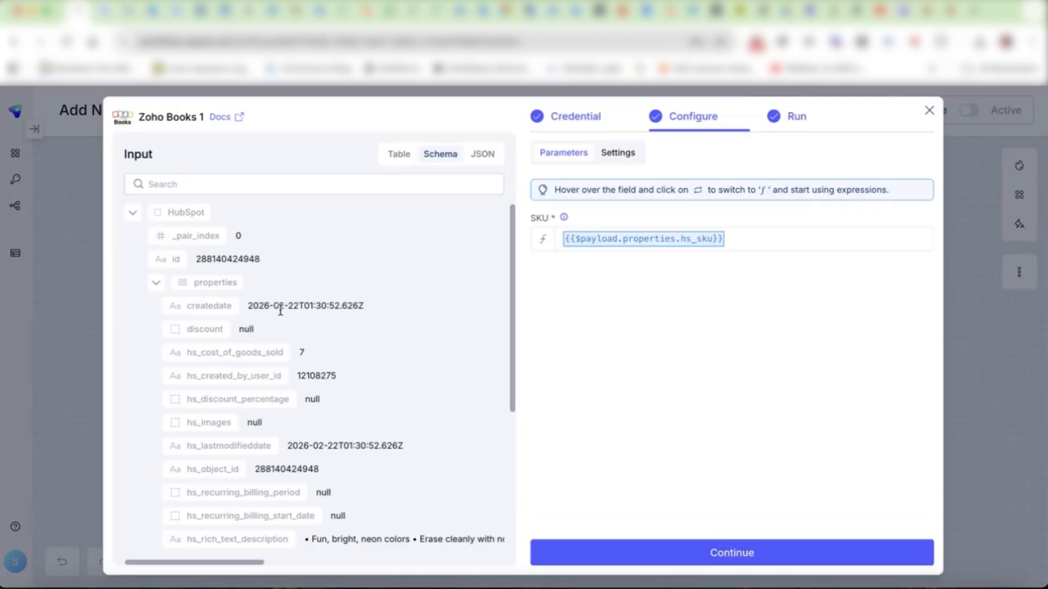
pyautogui.moveTo(651, 248)
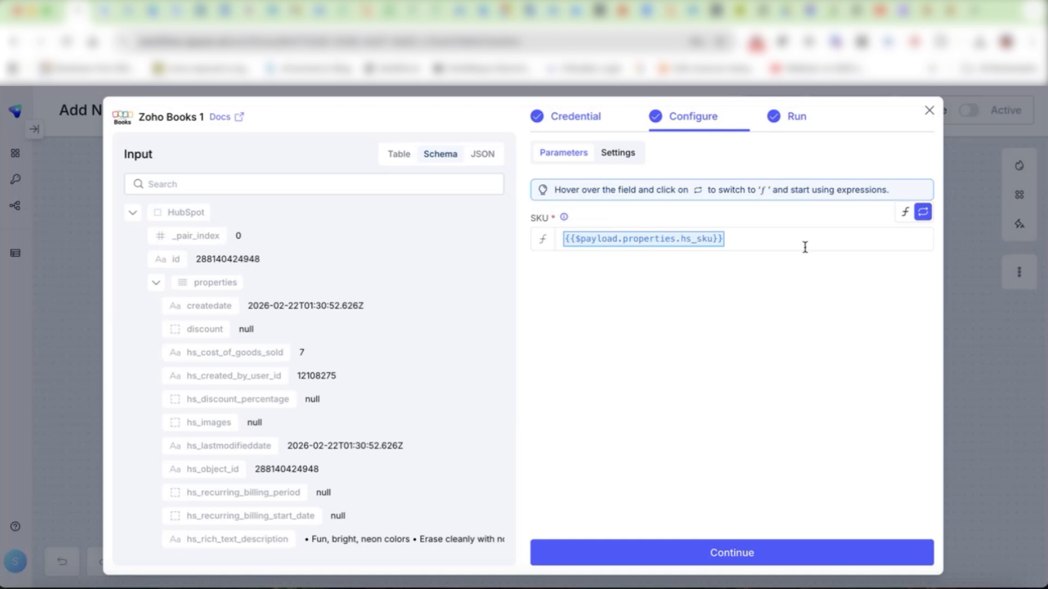
pyautogui.click(932, 114)
# Open the Decision node for editing, examine its If condition parameters, and close it without changes
pyautogui.click(620, 335)
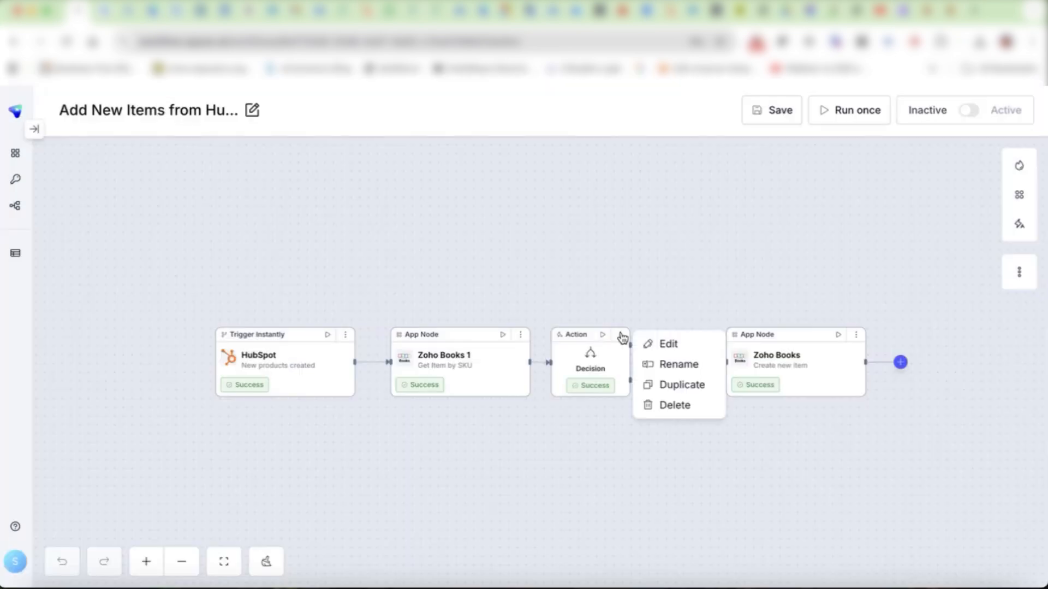
pyautogui.click(655, 348)
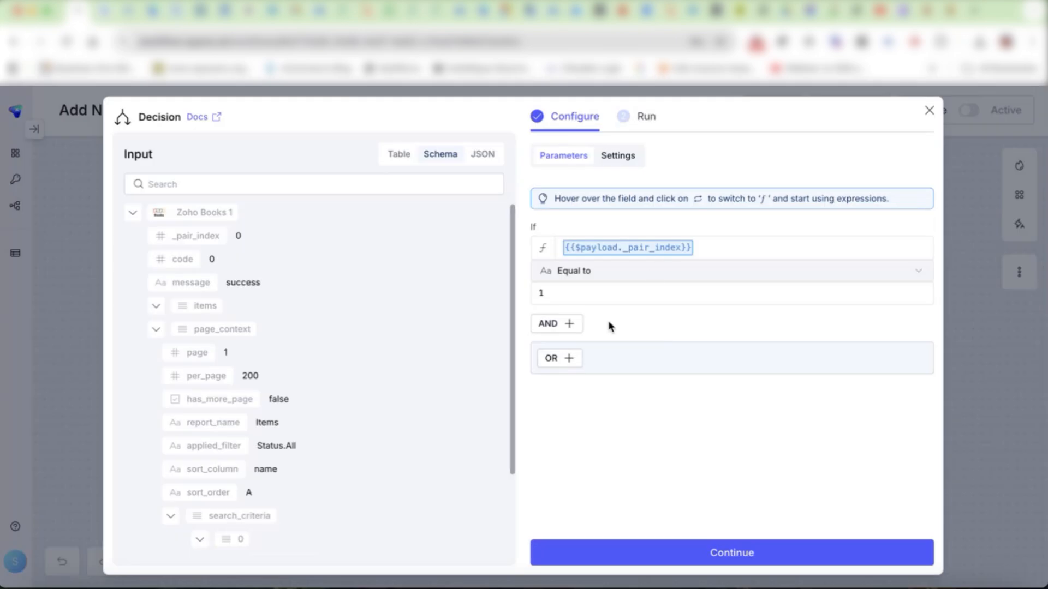
pyautogui.click(929, 110)
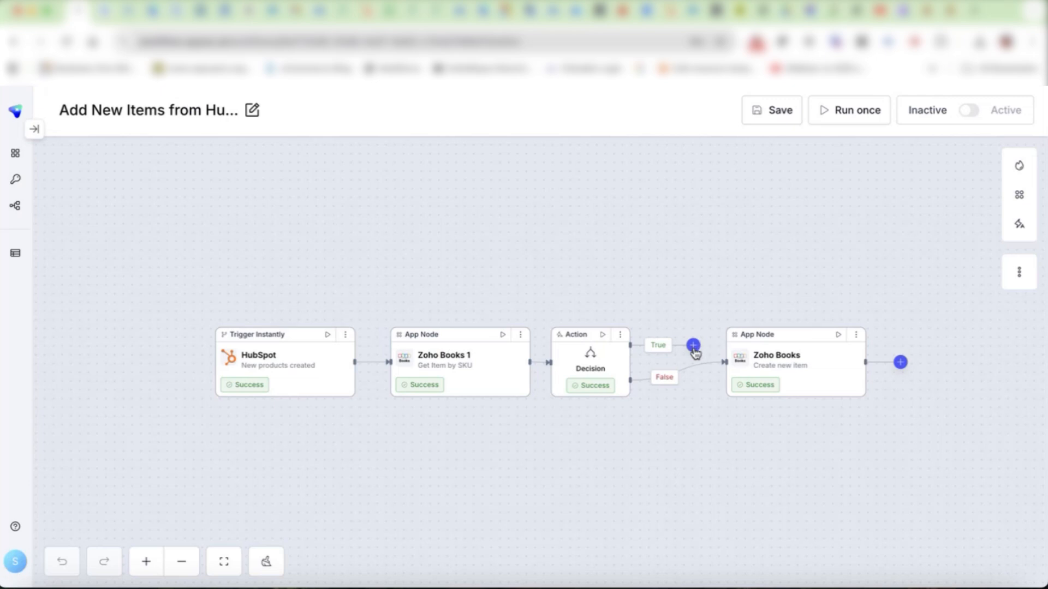
# Examine the Create new item node's field mappings from Item Name and Product Type through Description, SKU, Item Type, Sales Rate and Purchase Rate
pyautogui.click(856, 335)
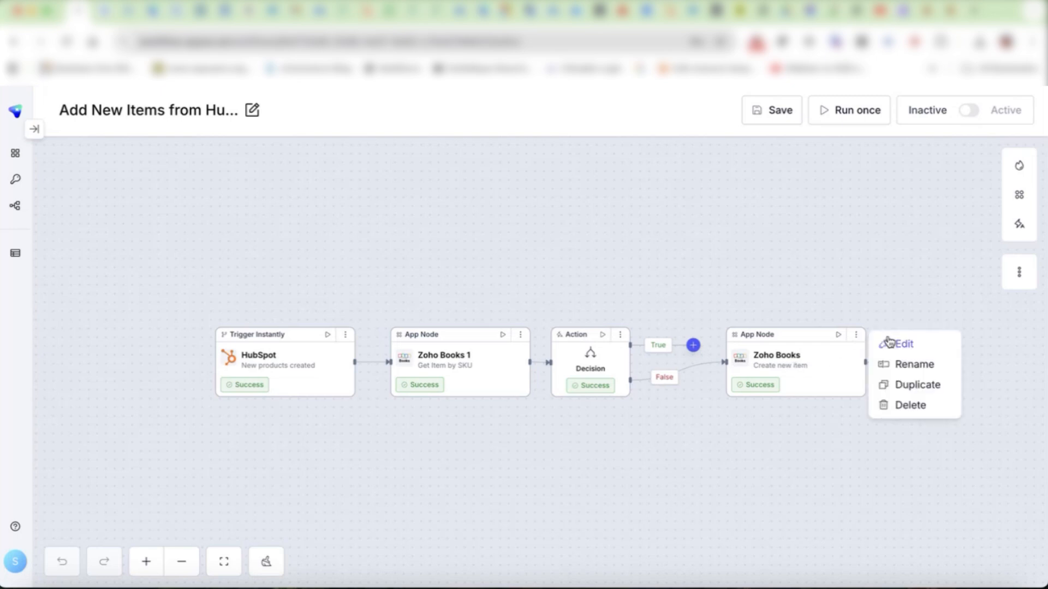
pyautogui.click(890, 343)
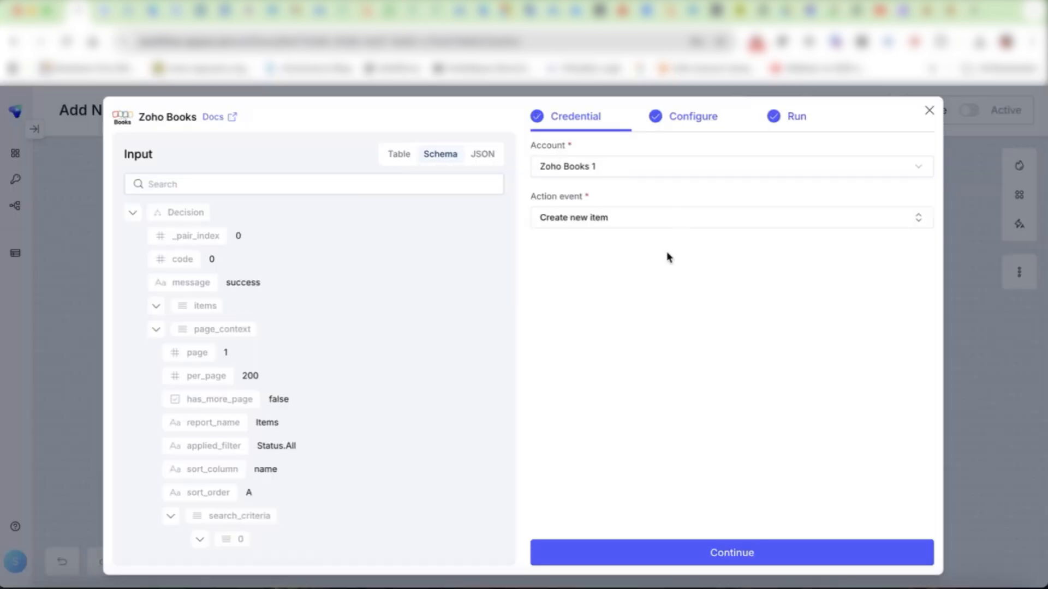
pyautogui.click(692, 116)
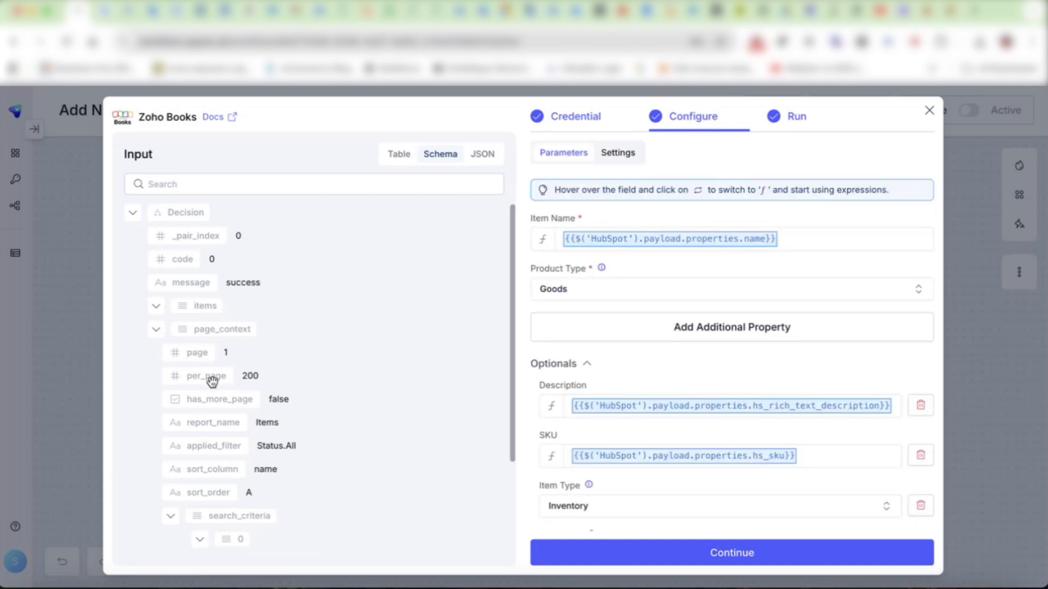
pyautogui.moveTo(202, 400); pyautogui.dragTo(551, 313)
pyautogui.scroll(-1, 616, 273)
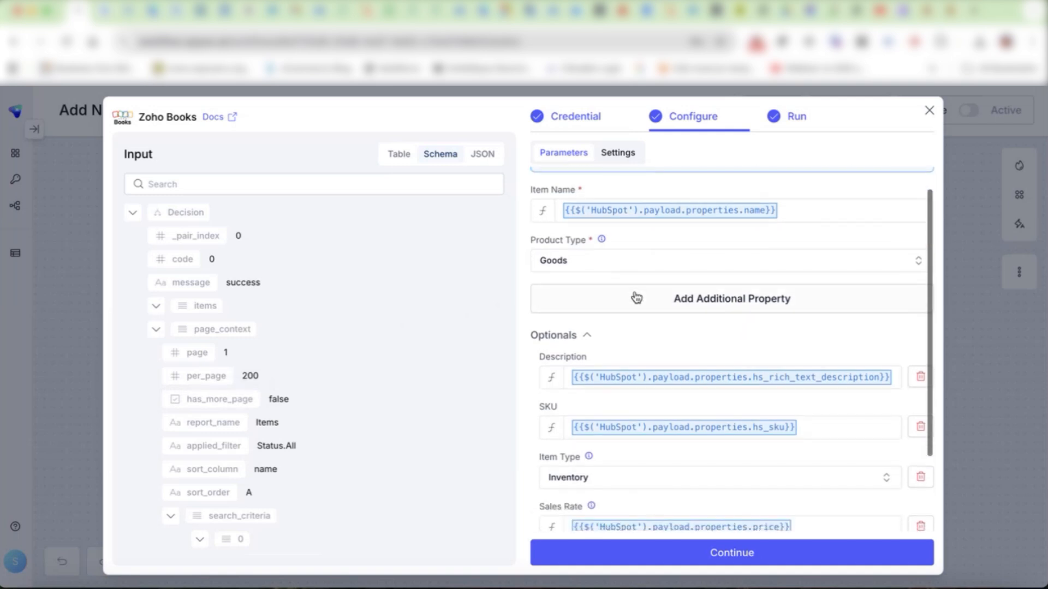
pyautogui.scroll(-3, 626, 360)
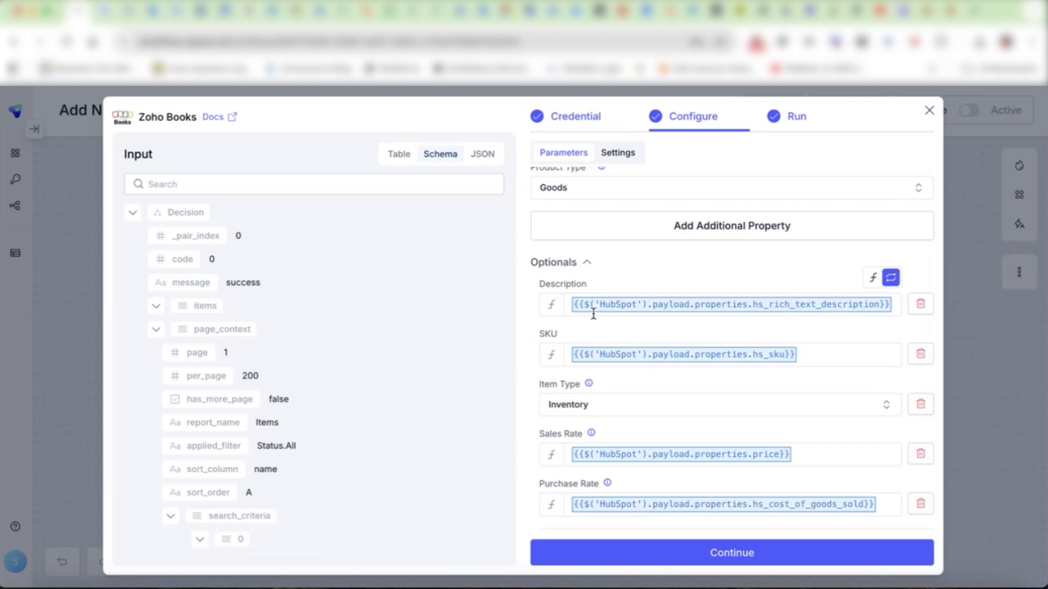
pyautogui.scroll(-1, 593, 313)
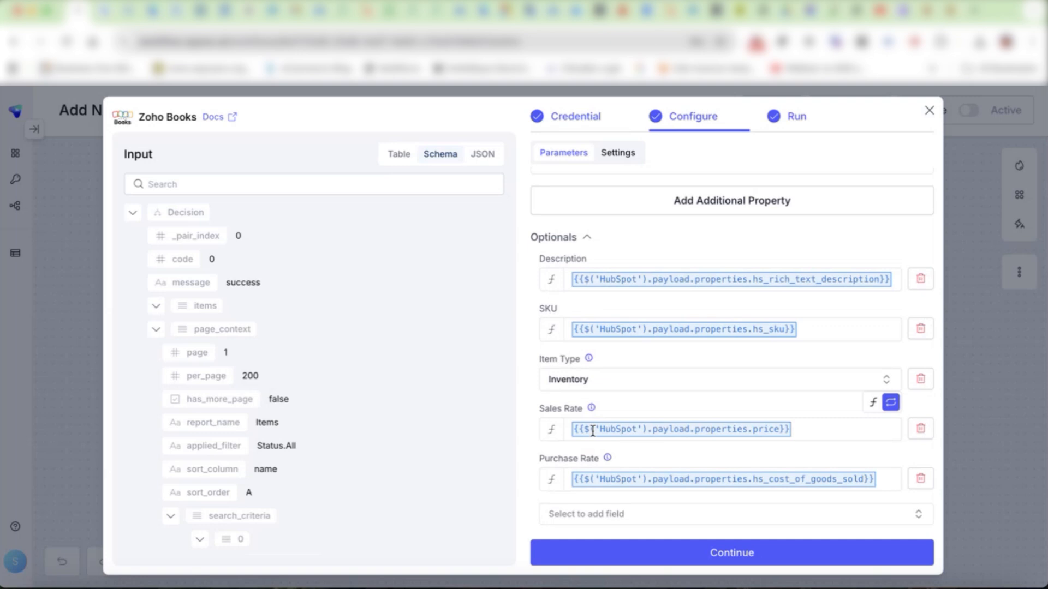
pyautogui.click(928, 110)
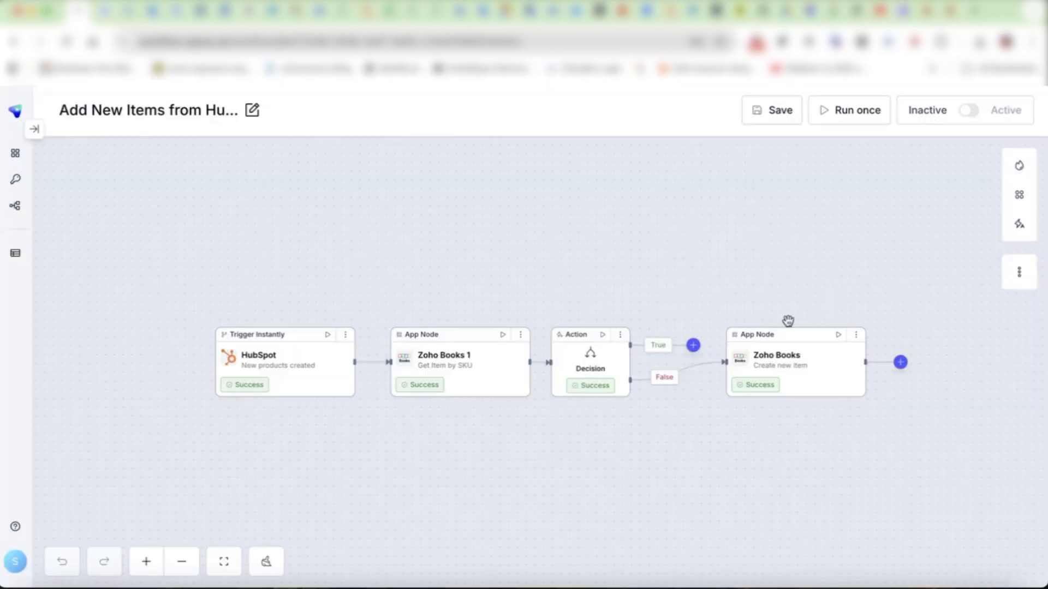